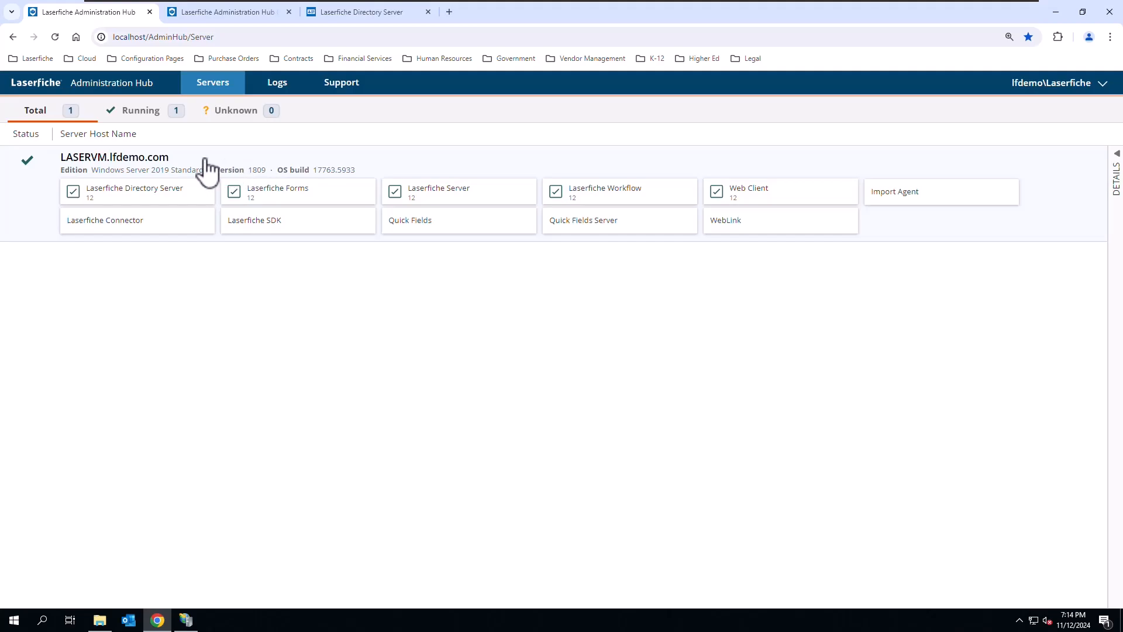
- Review the details of the LASERVM.lfdemo.com server and its Laserfiche Directory Server, Forms, Server, Workflow and Web Client applications
{"action": "left_click", "coordinate": [245, 157]}
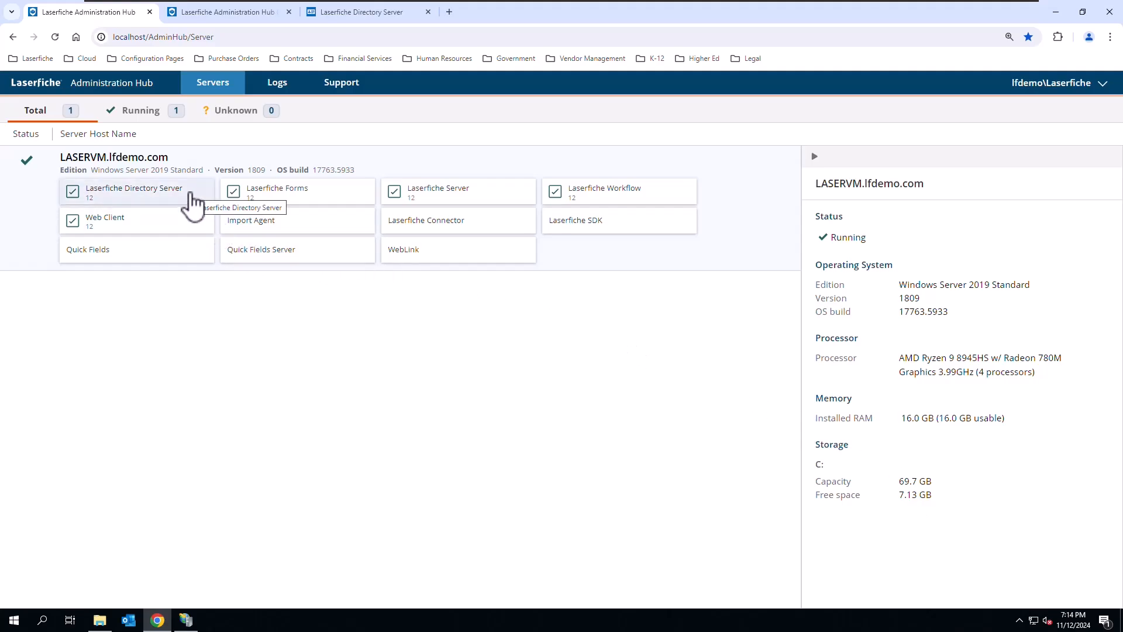
{"action": "left_click", "coordinate": [191, 195]}
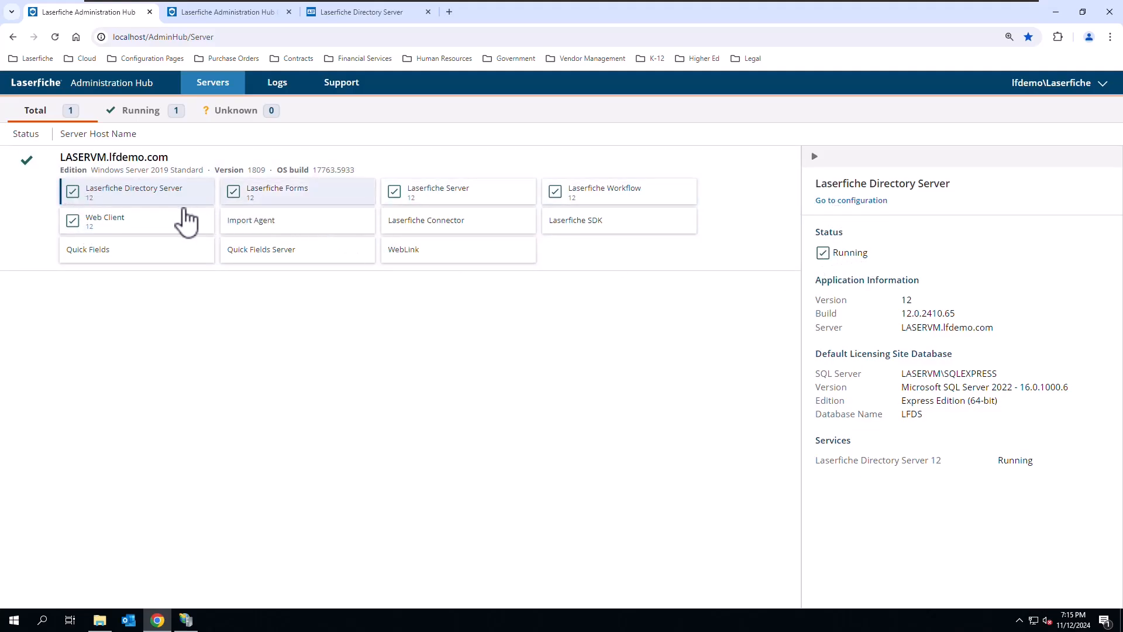
{"action": "left_click", "coordinate": [272, 198]}
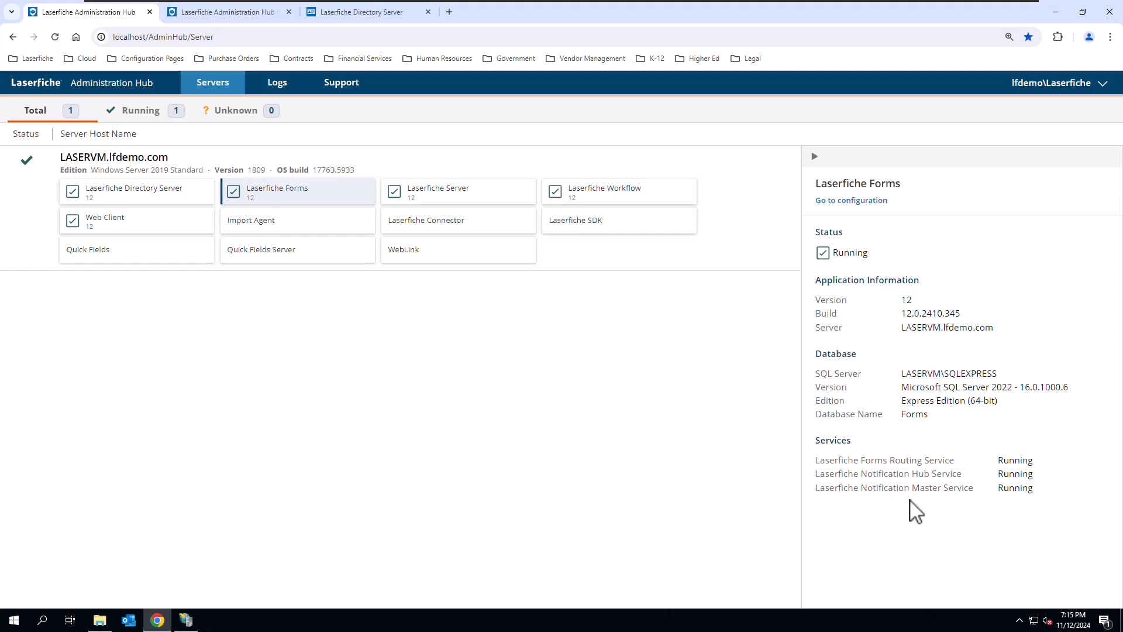
{"action": "left_click", "coordinate": [448, 193]}
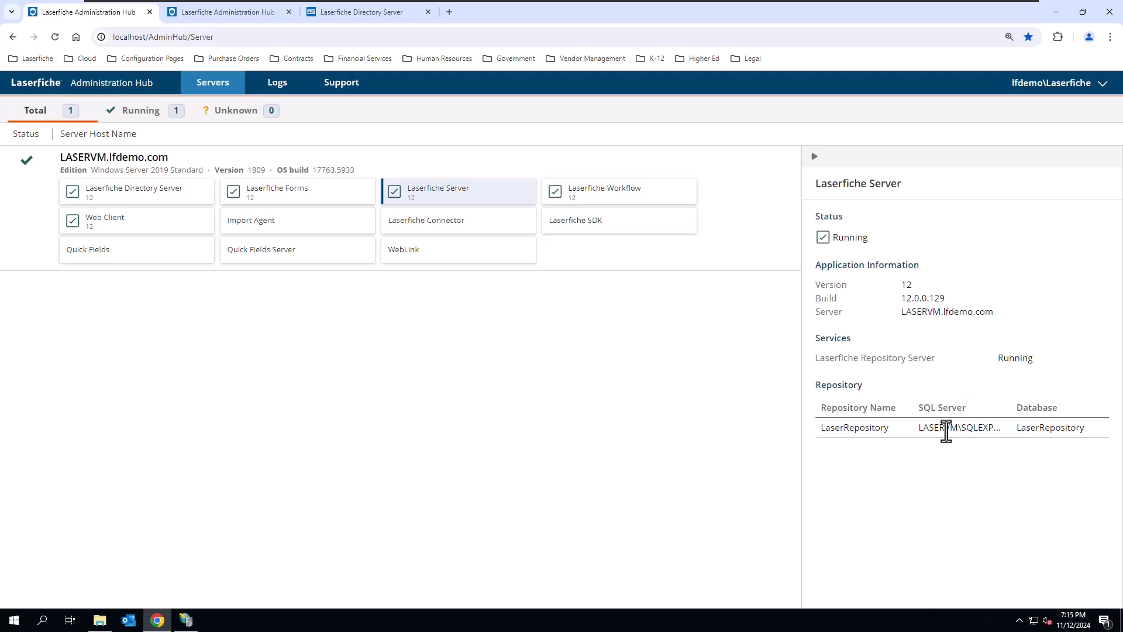
{"action": "left_click", "coordinate": [624, 187]}
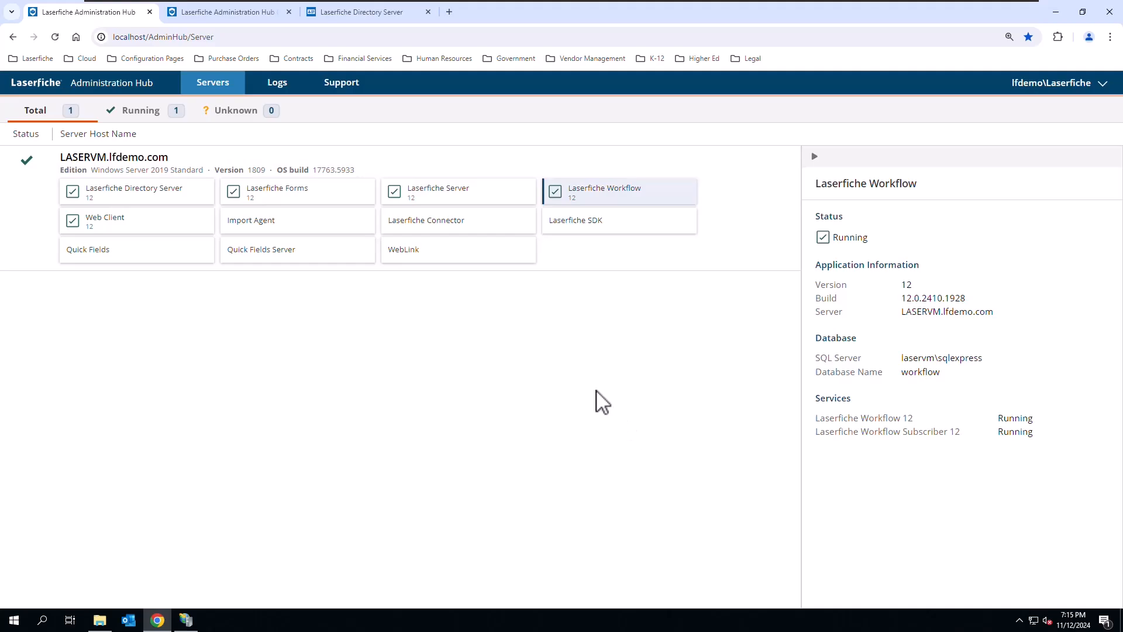
{"action": "left_click", "coordinate": [150, 229]}
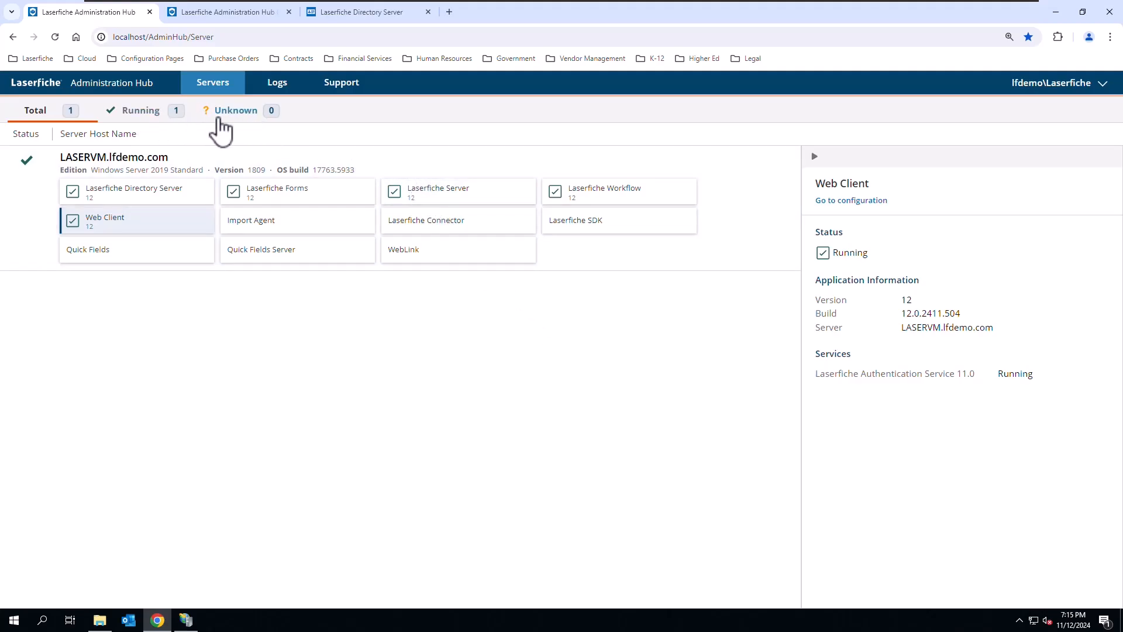
- View the server list filtered by Running and Unknown status, and return to the Total view
{"action": "left_click", "coordinate": [148, 115]}
{"action": "left_click", "coordinate": [249, 114]}
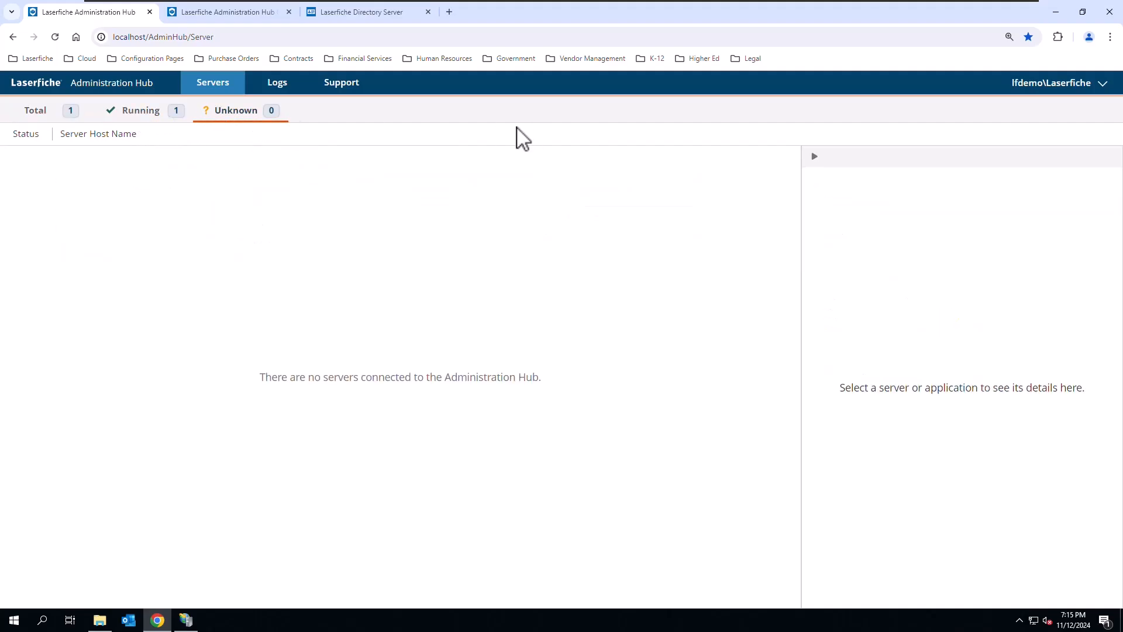
{"action": "left_click", "coordinate": [63, 116]}
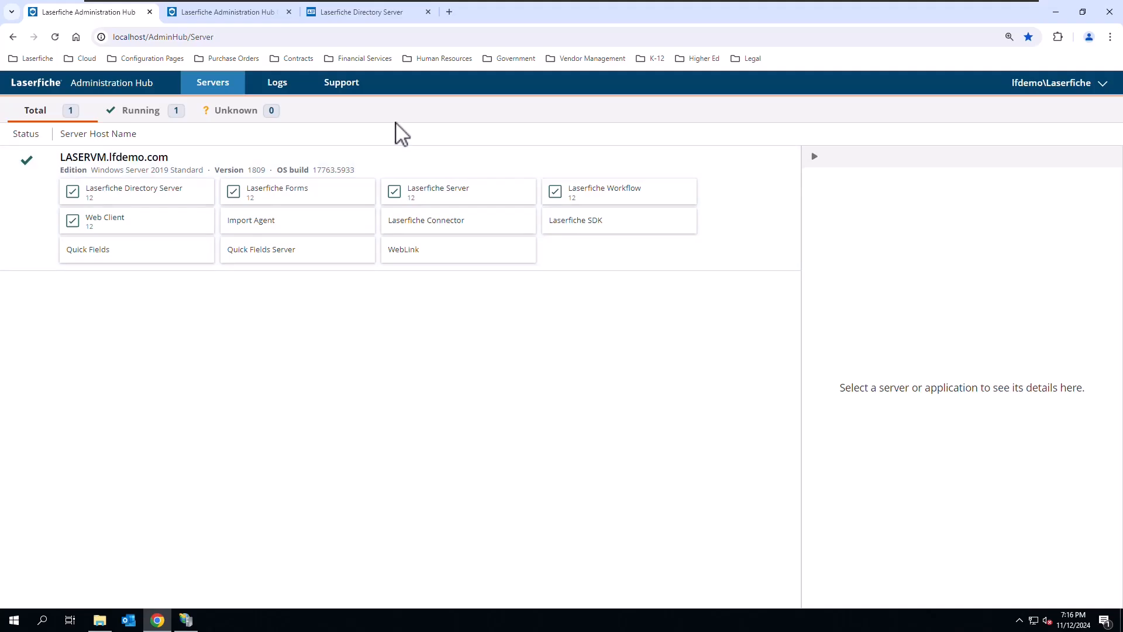
- Open the logs and filter the events by the Laserfiche Directory Server source
{"action": "left_click", "coordinate": [278, 82]}
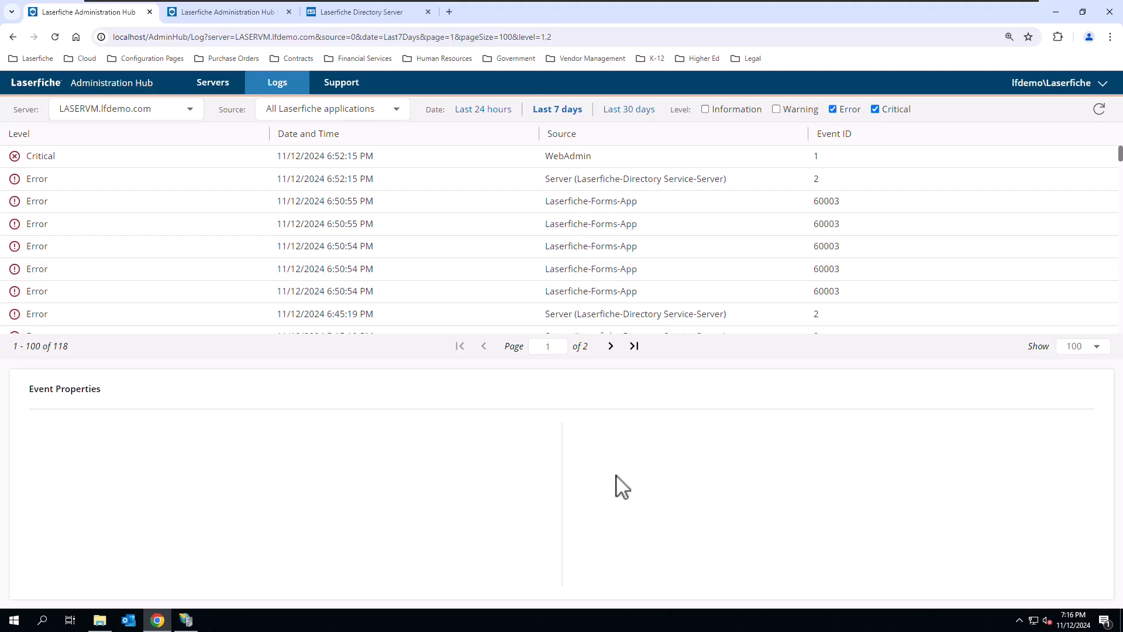
{"action": "left_click", "coordinate": [192, 113]}
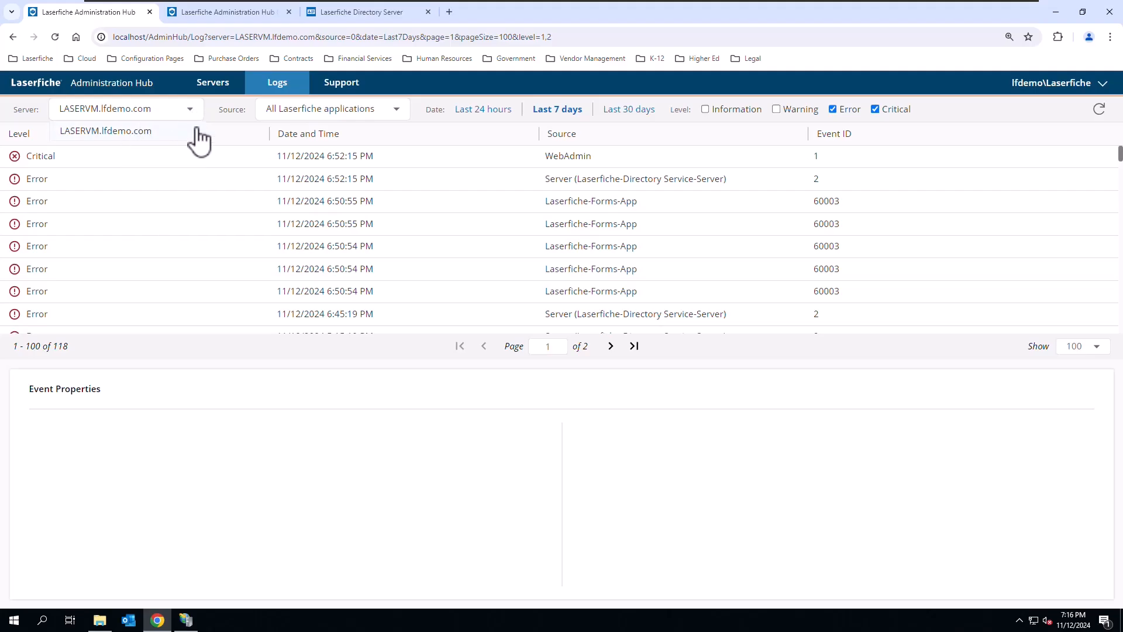
{"action": "left_click", "coordinate": [392, 110]}
{"action": "left_click", "coordinate": [403, 113]}
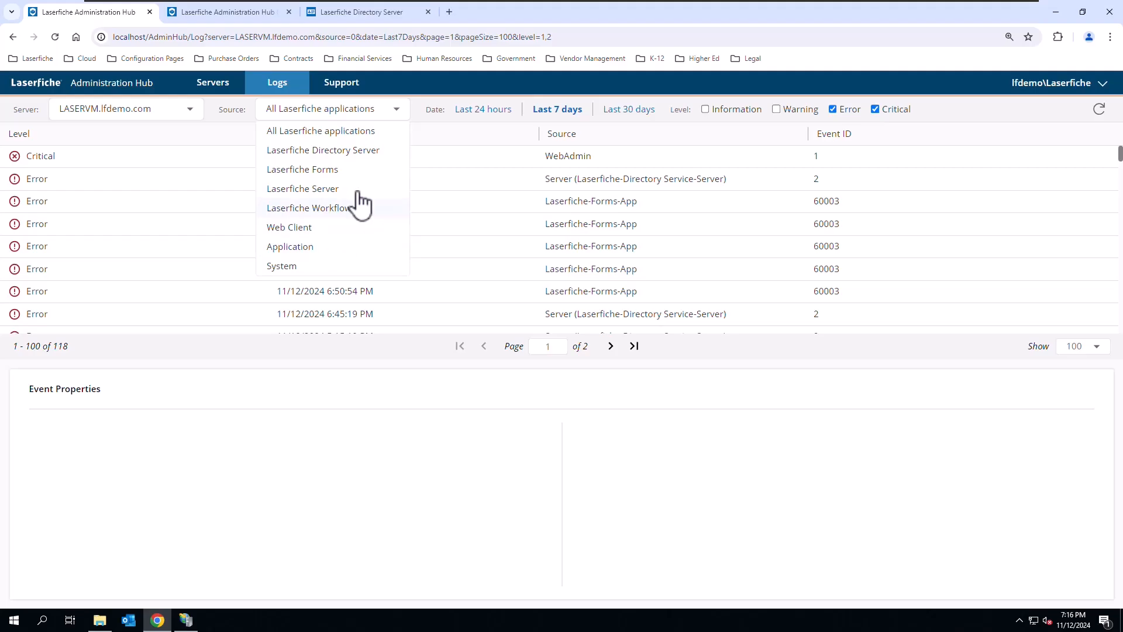
{"action": "left_click", "coordinate": [323, 150]}
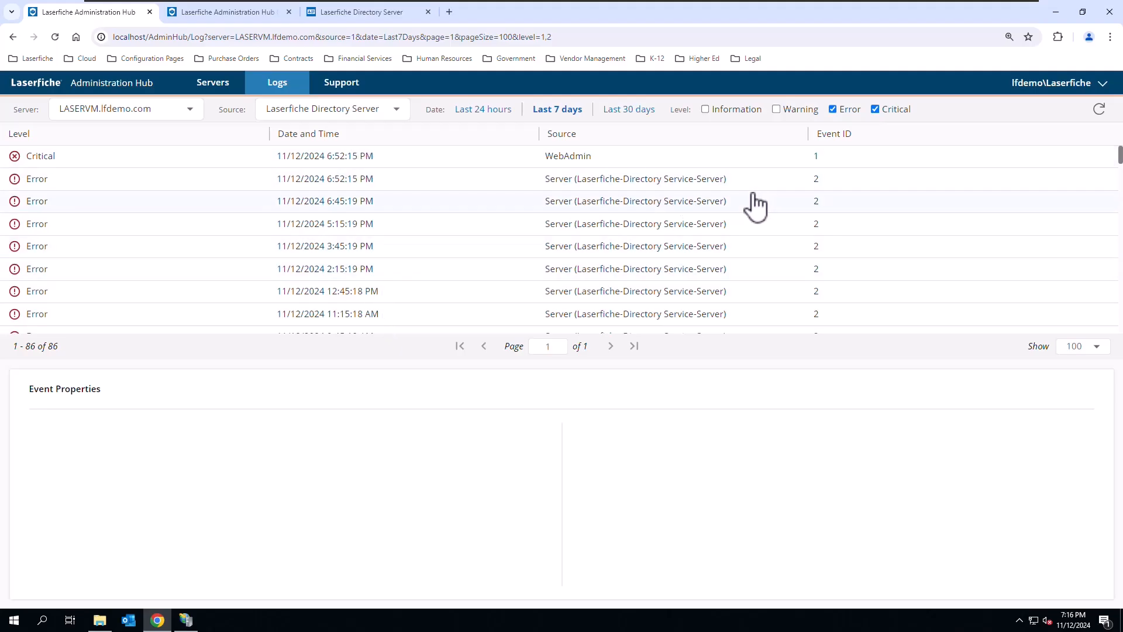
- Browse the filtered events and show the properties of the Directory Service error logged 11/12/2024 6:52:15 PM
{"action": "scroll", "coordinate": [754, 205], "scroll_direction": "down", "scroll_amount": 3}
{"action": "scroll", "coordinate": [753, 214], "scroll_direction": "up", "scroll_amount": 3}
{"action": "left_click", "coordinate": [721, 183]}
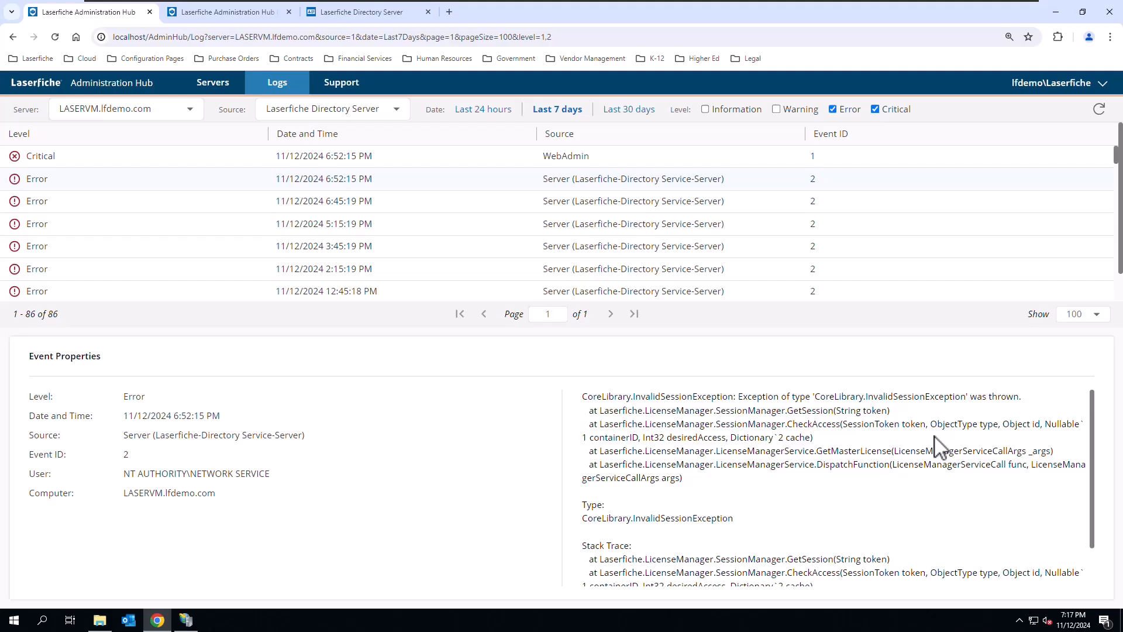
- Review the Administration Hub support page, and check the AdminHub application in IIS Manager
{"action": "left_click", "coordinate": [353, 85]}
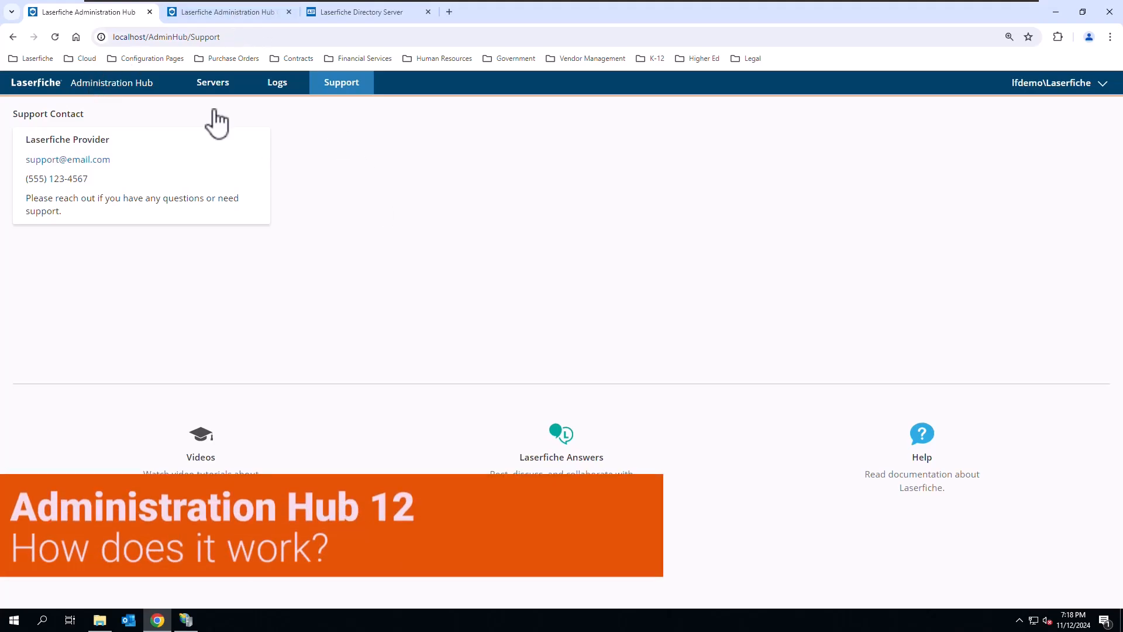
{"action": "left_click", "coordinate": [211, 85]}
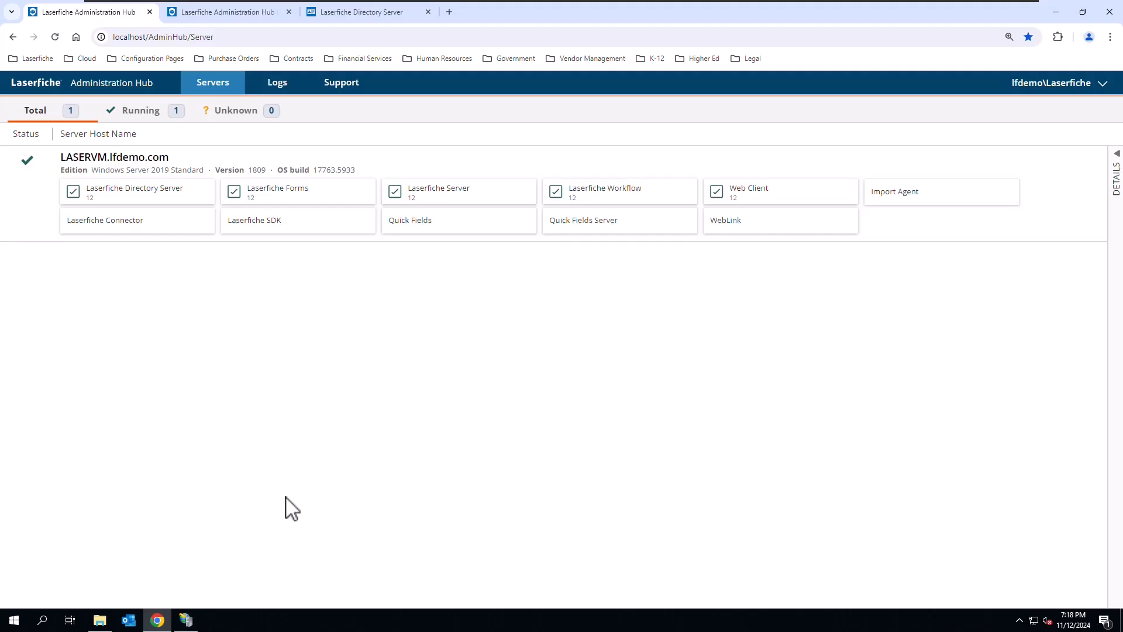
{"action": "left_click", "coordinate": [186, 620]}
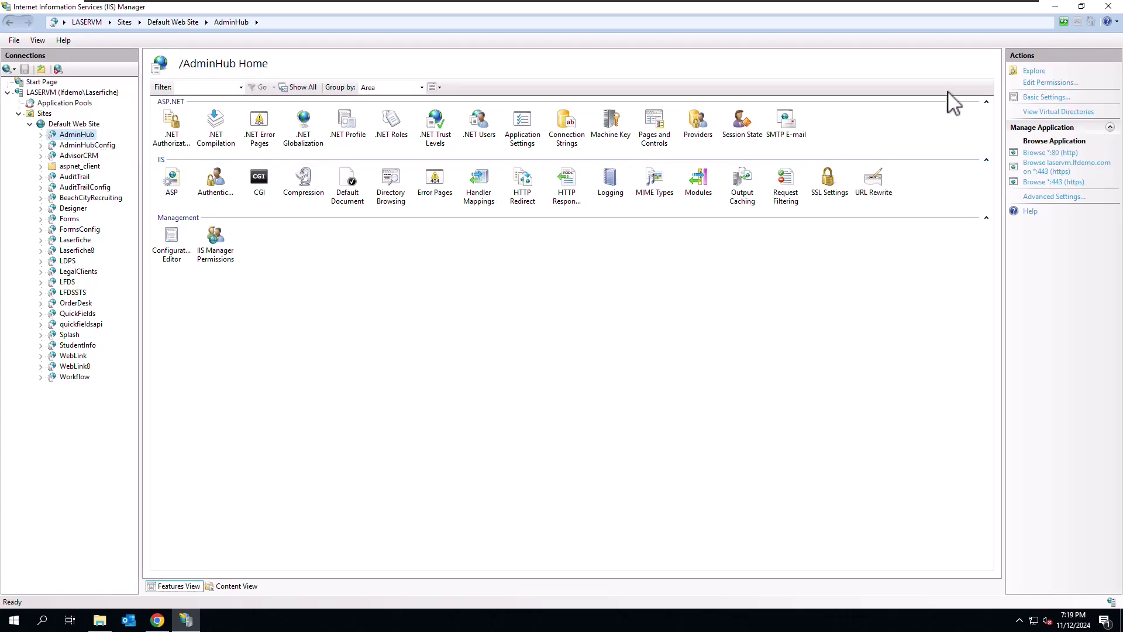
{"action": "left_click", "coordinate": [1055, 6]}
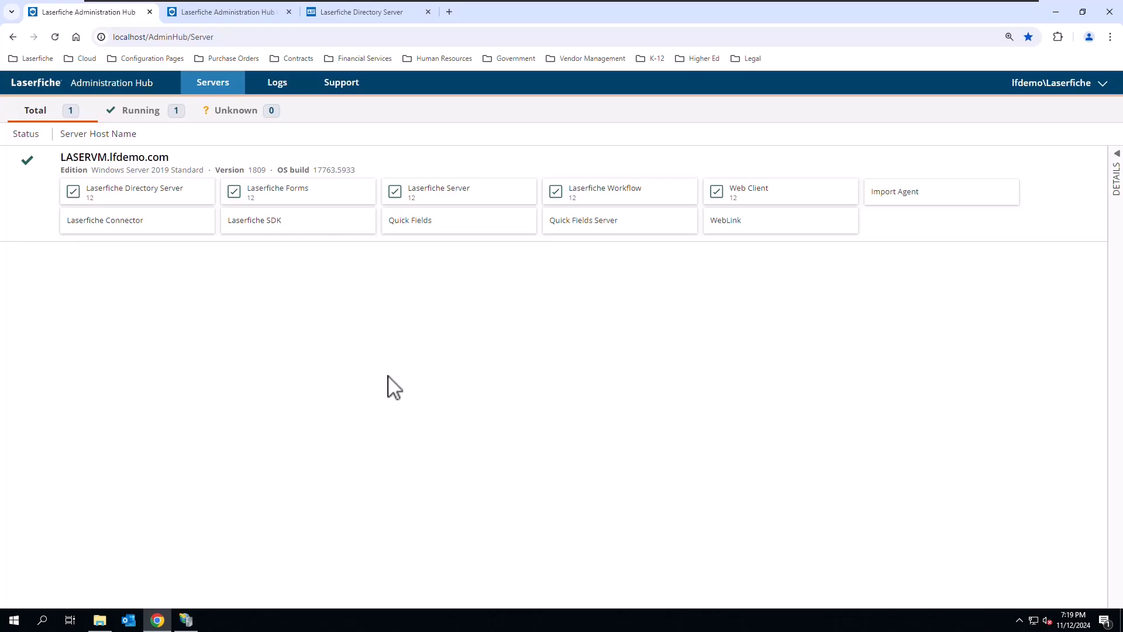
- Review the Administration Hub's Directory Server connection settings, and view the LASERVM machine's registered applications in Laserfiche Directory Server
{"action": "left_click", "coordinate": [223, 19]}
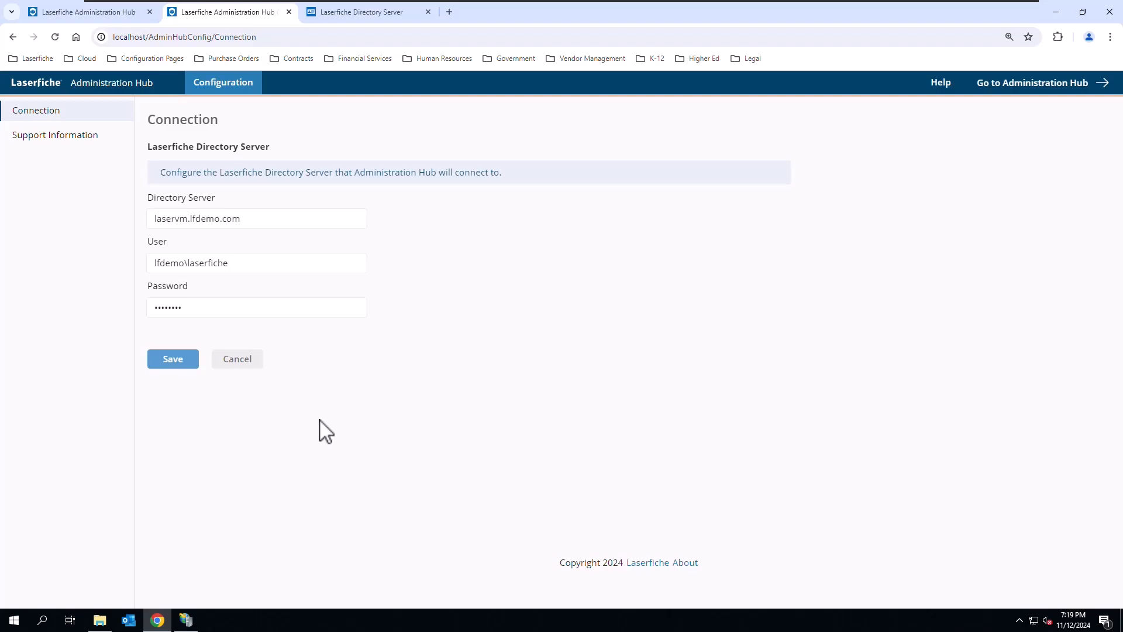
{"action": "left_click", "coordinate": [73, 13]}
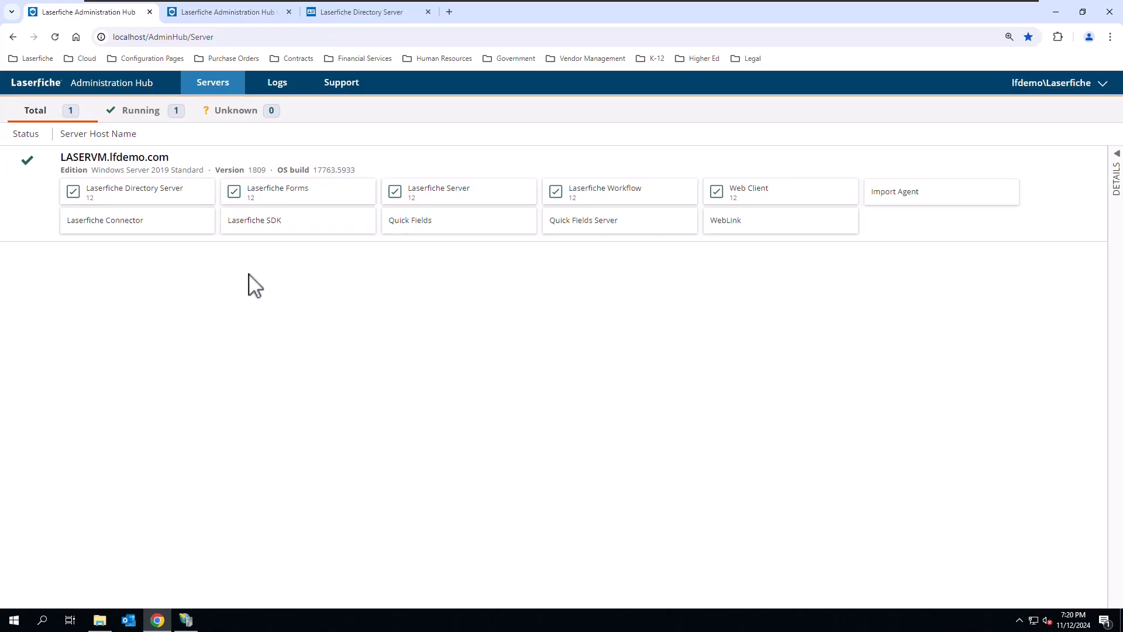
{"action": "left_click", "coordinate": [358, 13]}
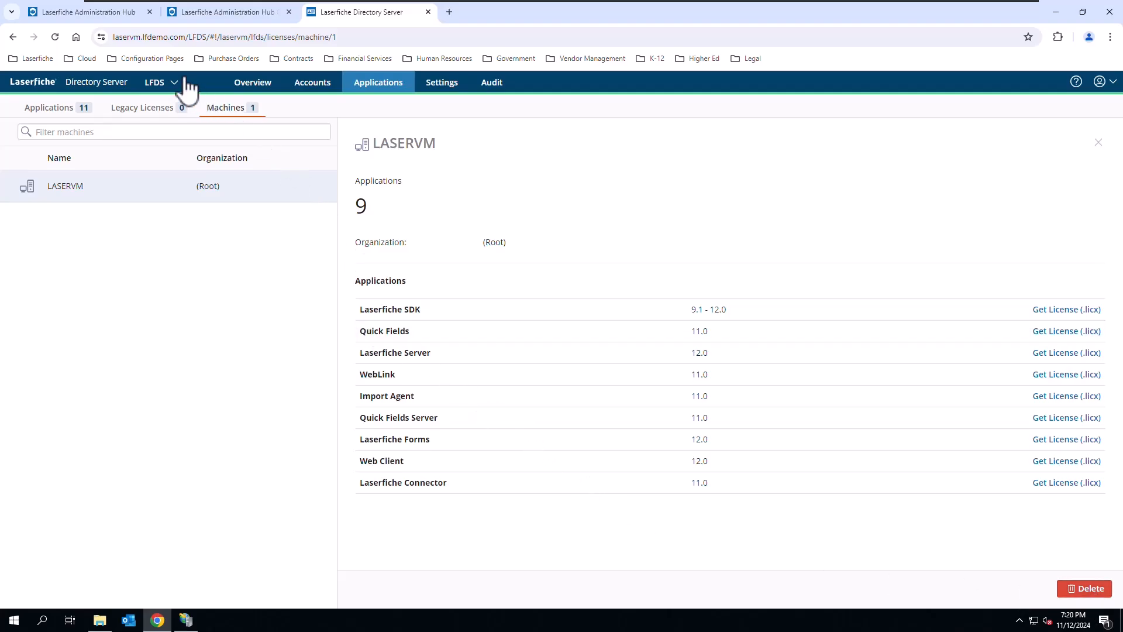
{"action": "left_click", "coordinate": [109, 13]}
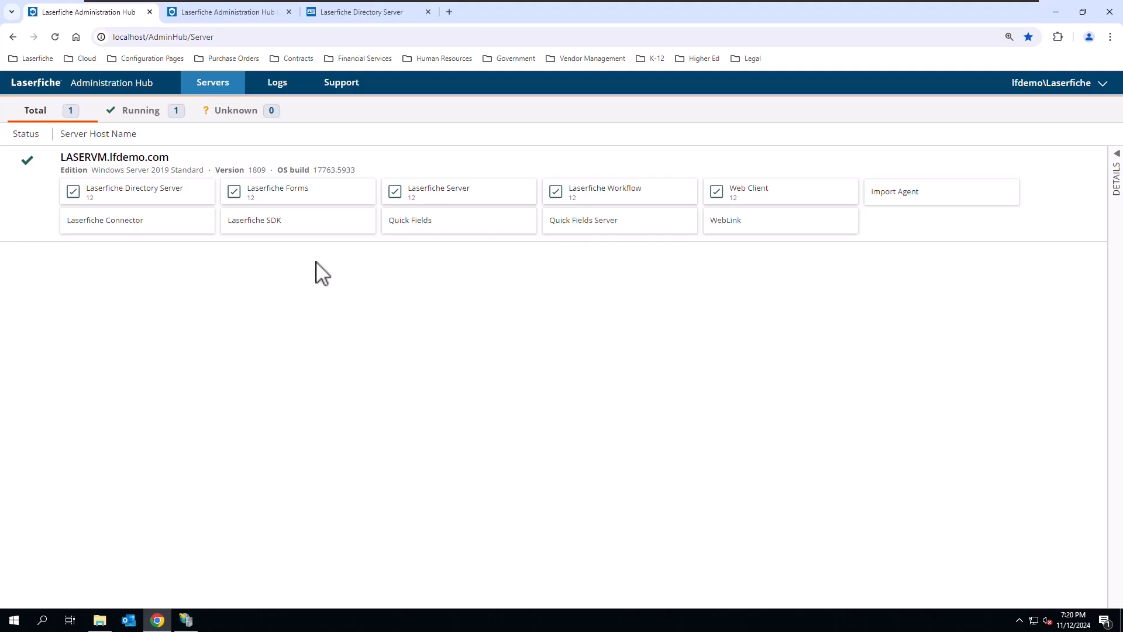
- Compare the Support Information settings in the Administration Hub configuration with the contact card on the Support page
{"action": "left_click", "coordinate": [246, 13]}
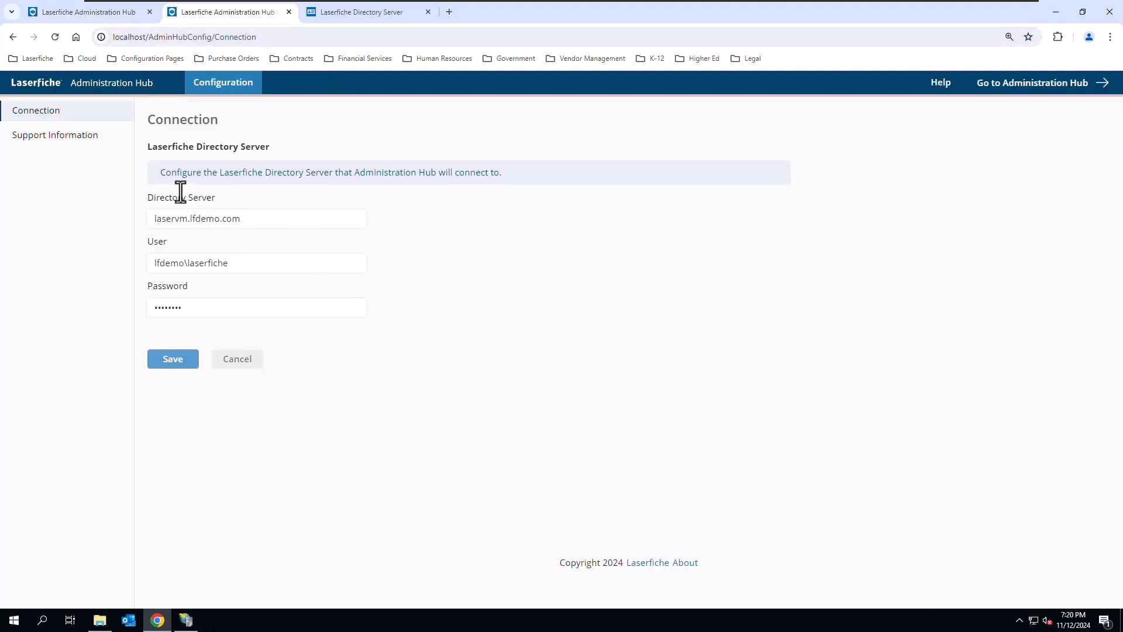
{"action": "left_click", "coordinate": [71, 137]}
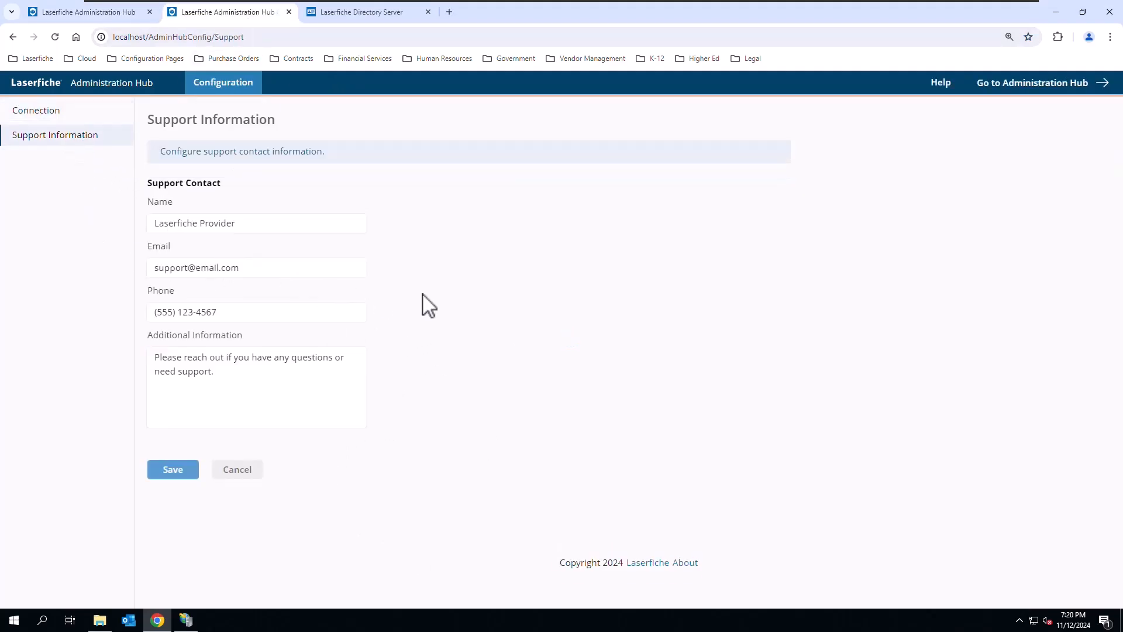
{"action": "left_click", "coordinate": [344, 225]}
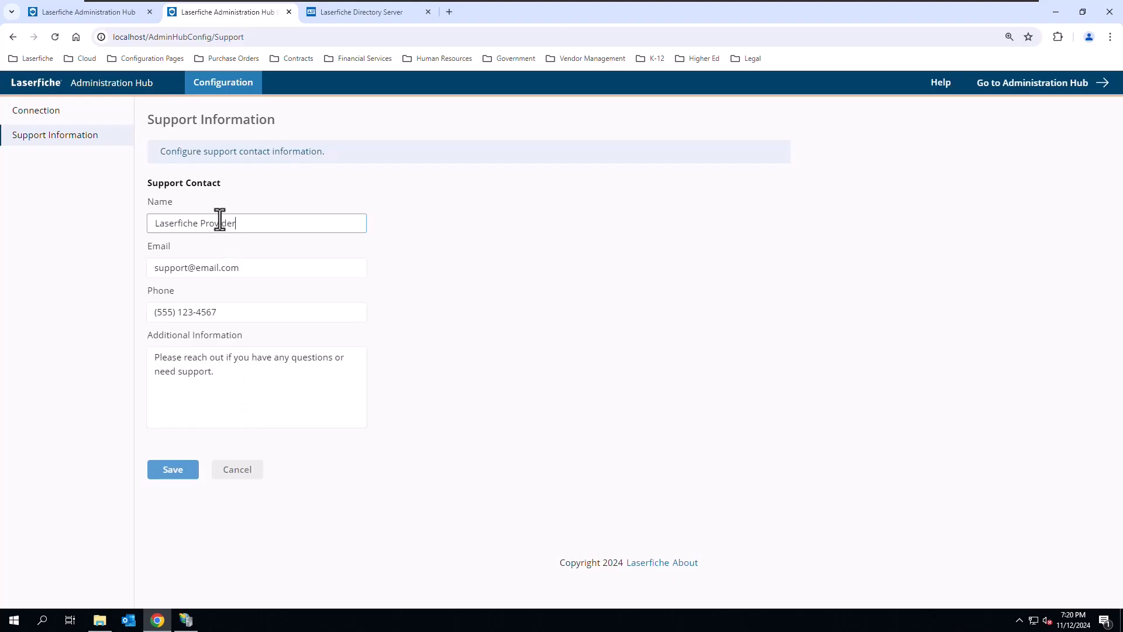
{"action": "left_click", "coordinate": [117, 13]}
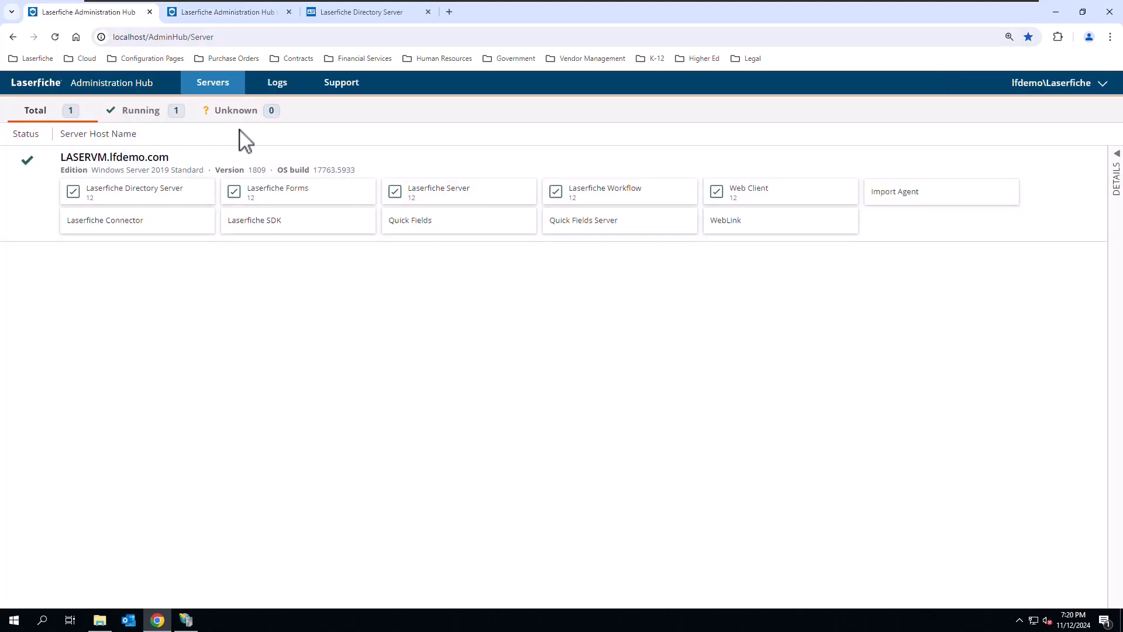
{"action": "left_click", "coordinate": [339, 93]}
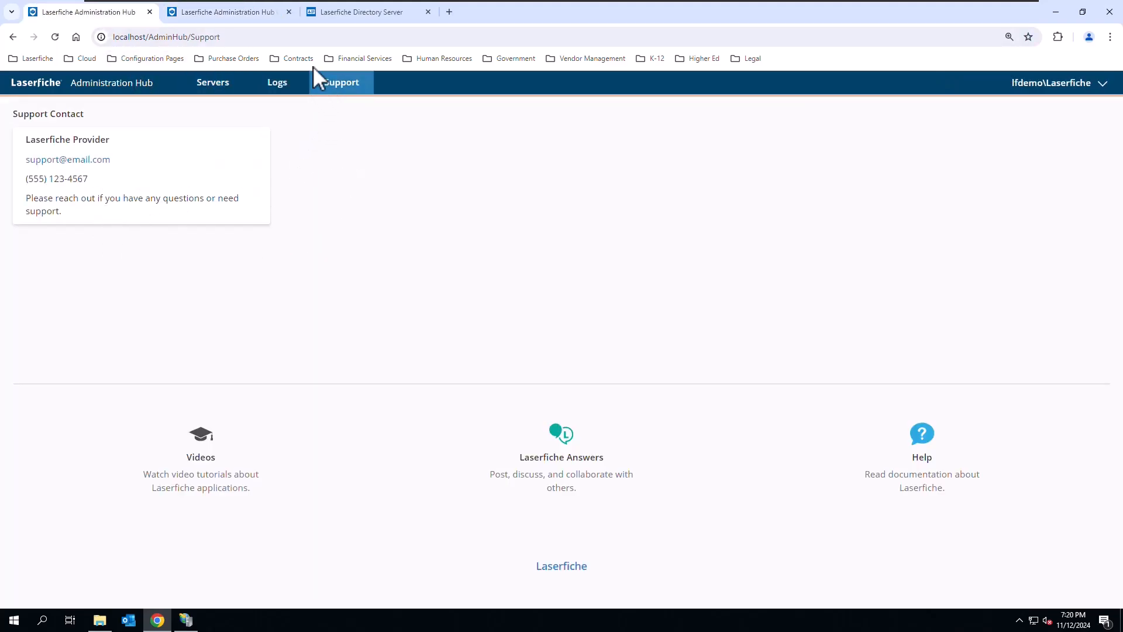
{"action": "left_click", "coordinate": [227, 18]}
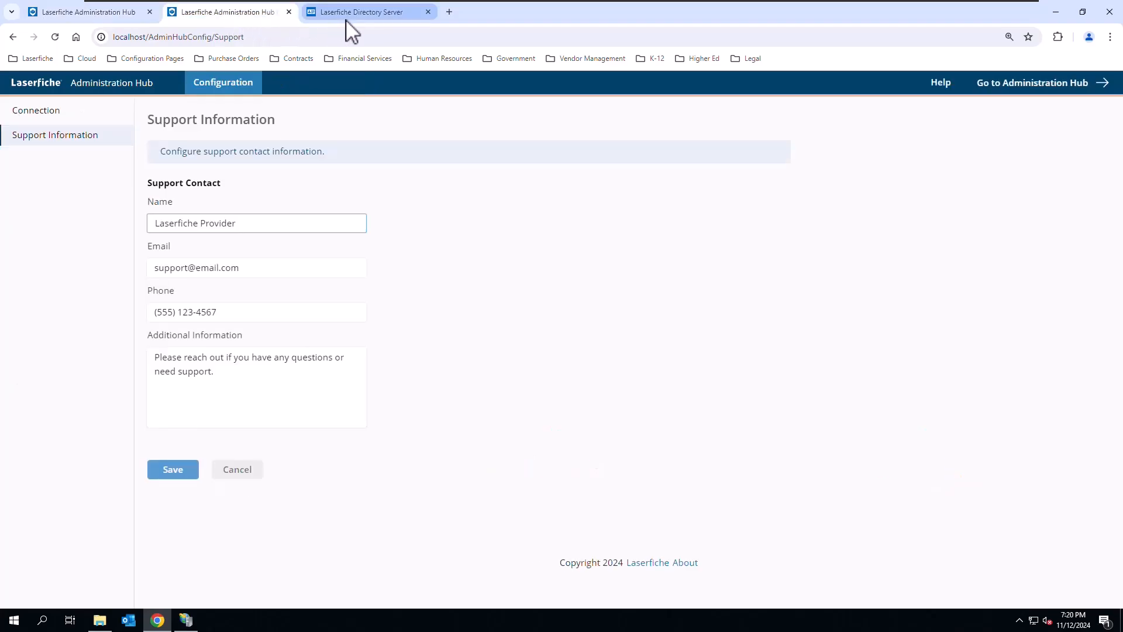
- Check the LASERVM machine's applications in Laserfiche Directory Server and return to the Administration Hub server overview
{"action": "left_click", "coordinate": [346, 20]}
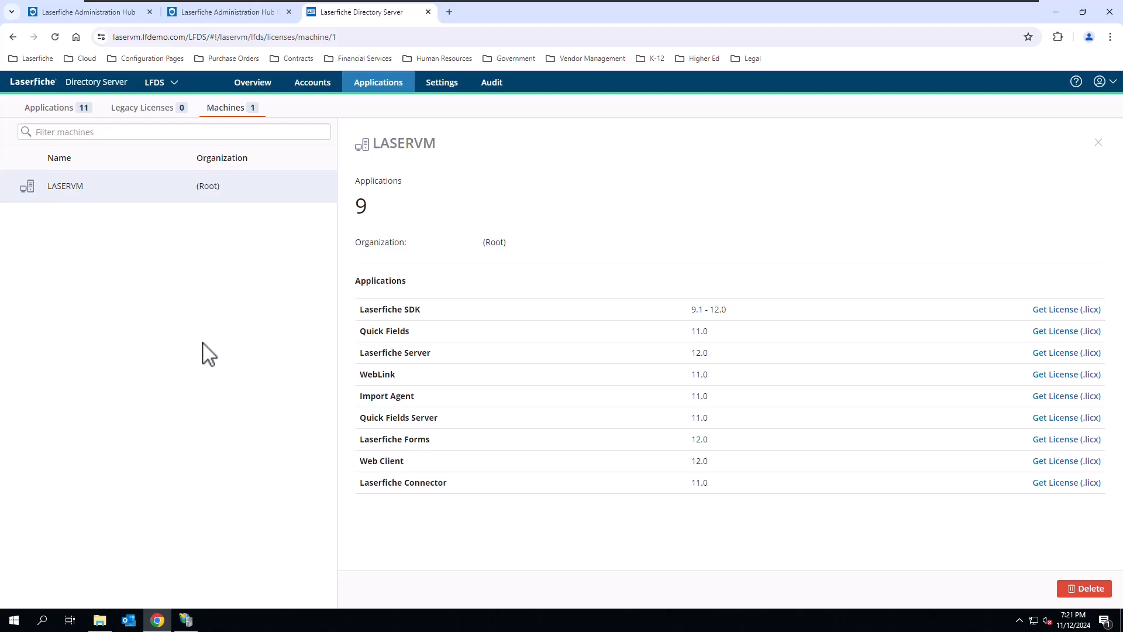
{"action": "left_click", "coordinate": [89, 17]}
{"action": "left_click", "coordinate": [212, 85]}
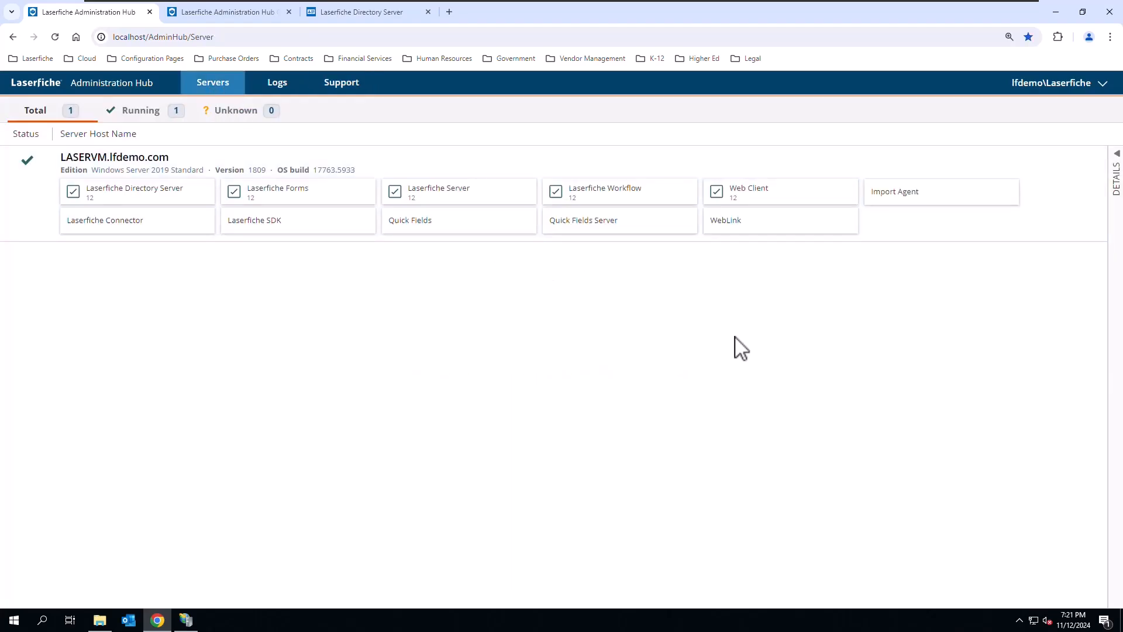